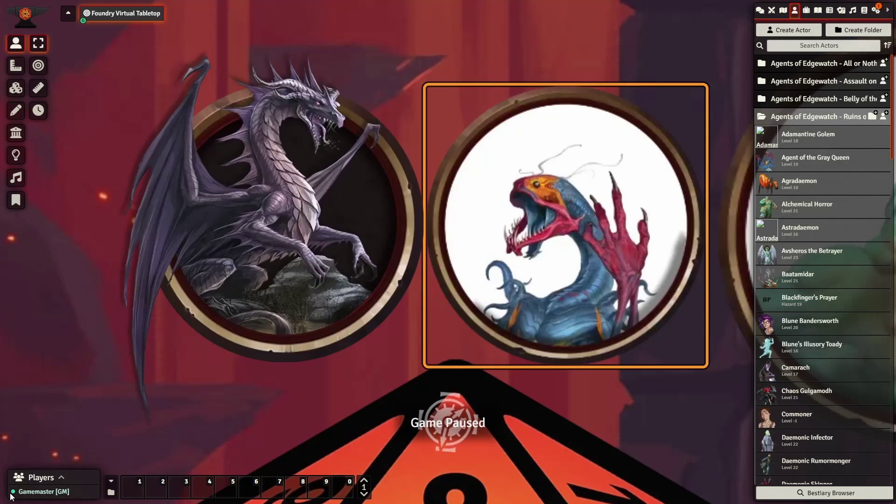
- Pan and zoom the scene to bring the Alchemical Horror token fully into view
mouse_move(157, 245)
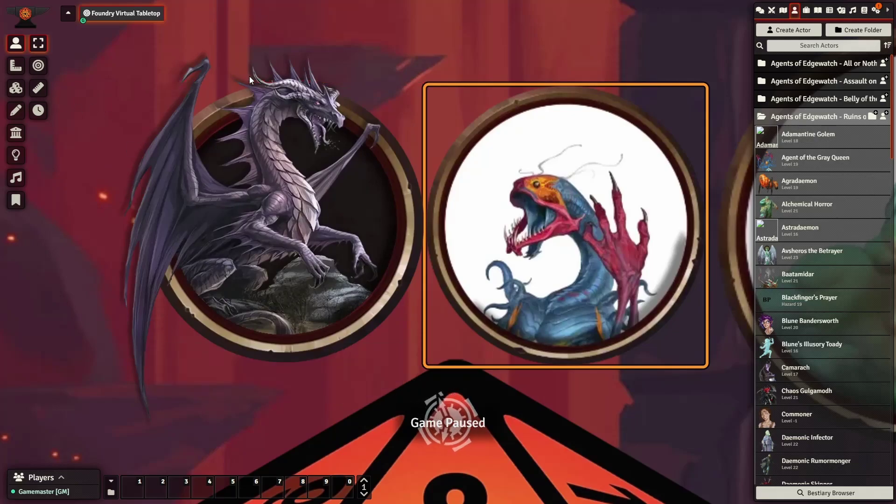
scroll(315, 140, down, 4)
scroll(315, 140, up, 4)
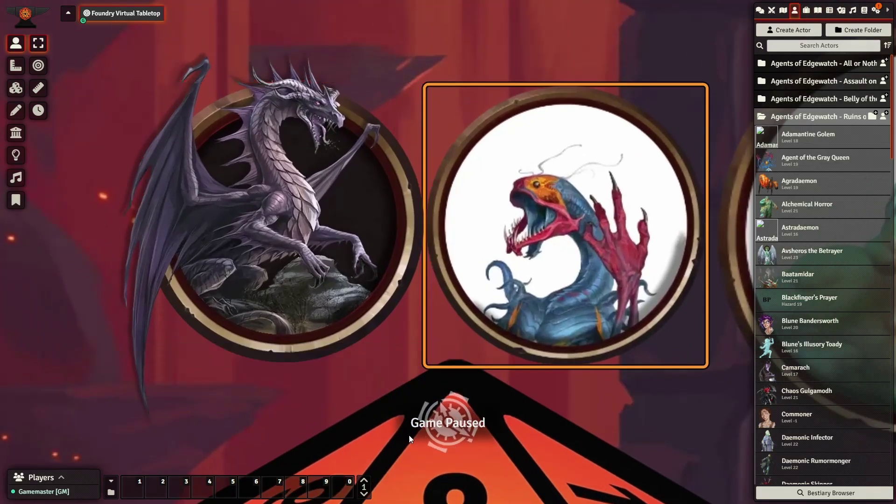
drag(364, 424, 320, 426)
scroll(324, 407, down, 4)
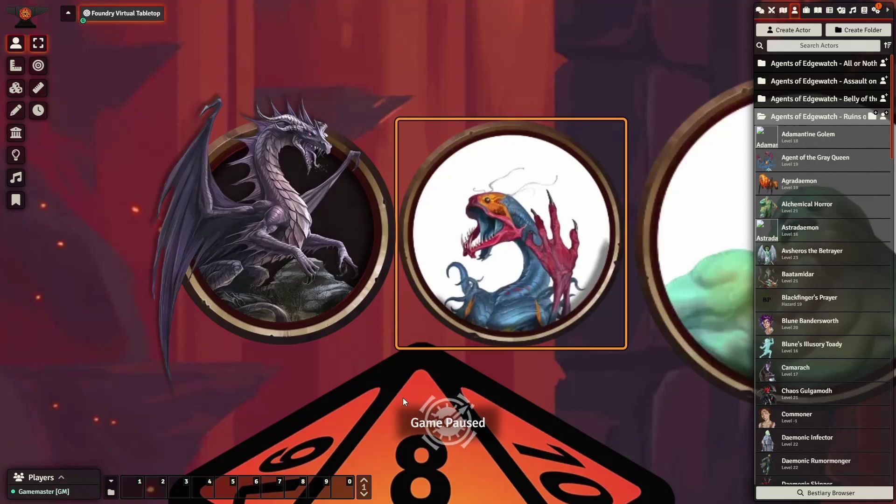
drag(437, 443, 398, 458)
scroll(373, 401, down, 6)
scroll(364, 388, up, 5)
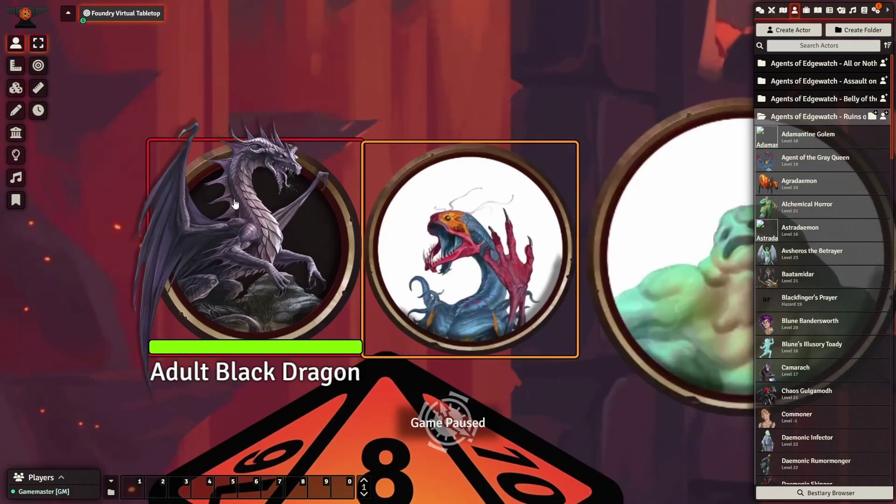
drag(537, 397, 394, 422)
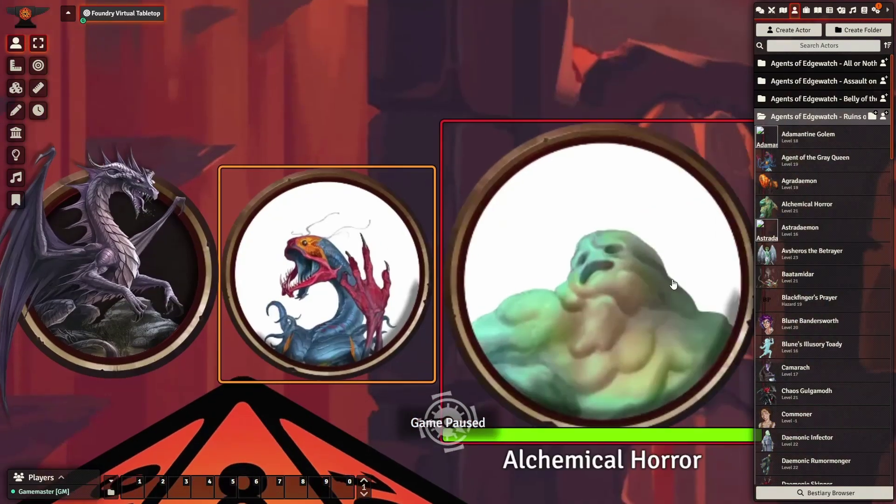
scroll(431, 257, down, 3)
scroll(438, 256, up, 6)
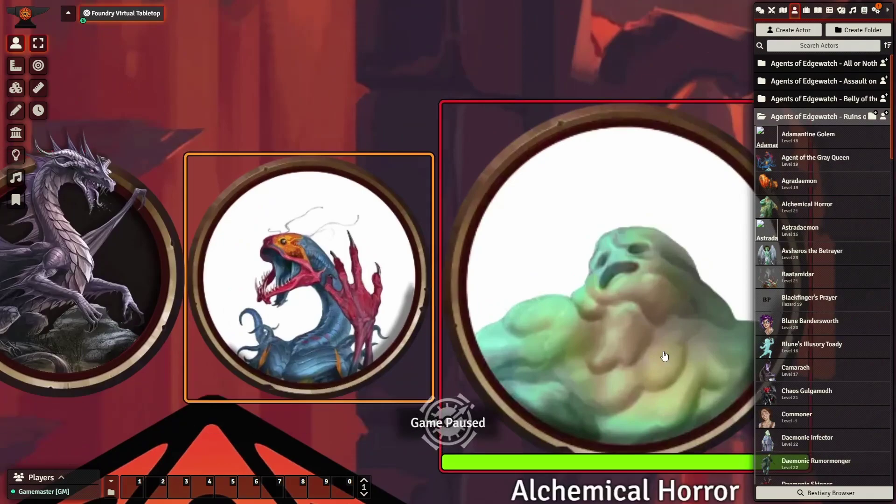
- Place Agent of the Gray Queen from the Actors sidebar as a new token above the original
drag(793, 158, 390, 83)
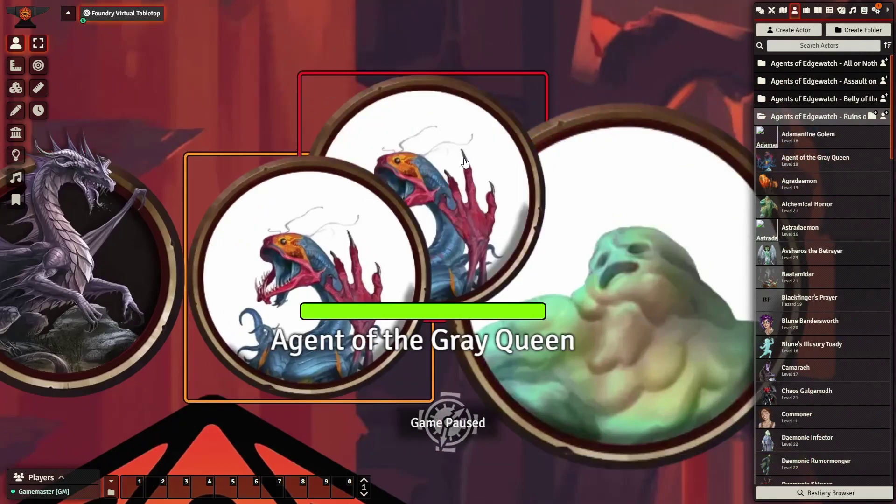
scroll(454, 155, down, 1)
drag(454, 156, 416, 41)
drag(597, 97, 577, 181)
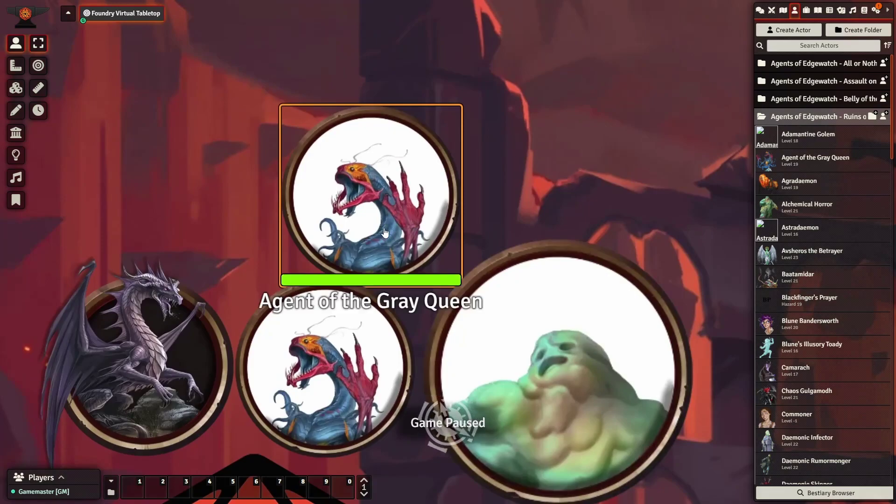
- Open the Agent token's sheet and its Tokenizer editor, then close both
double_click(453, 215)
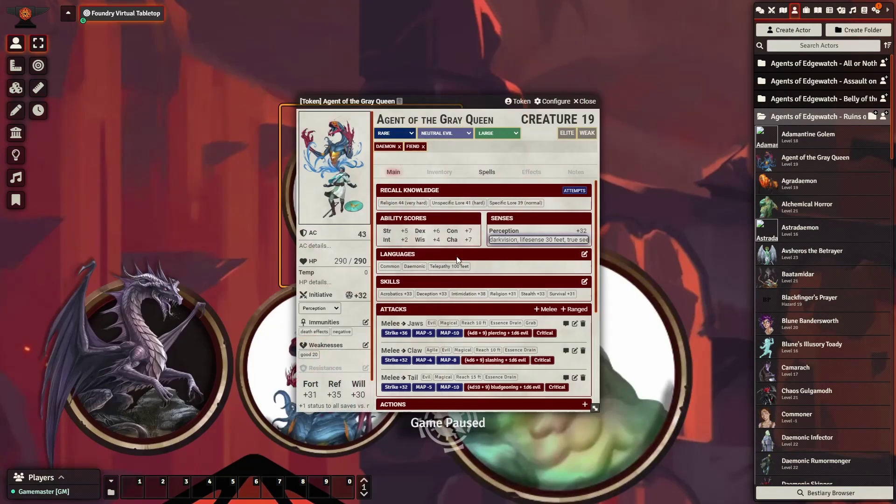
click(334, 168)
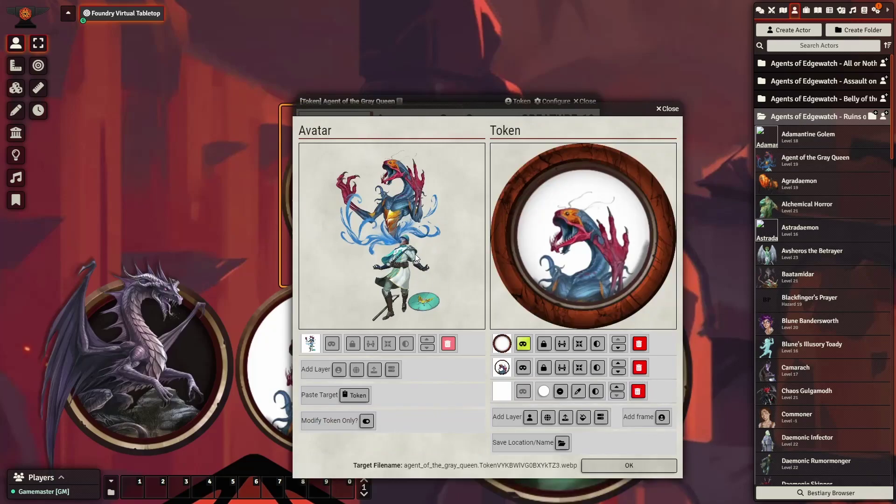
click(668, 109)
click(586, 101)
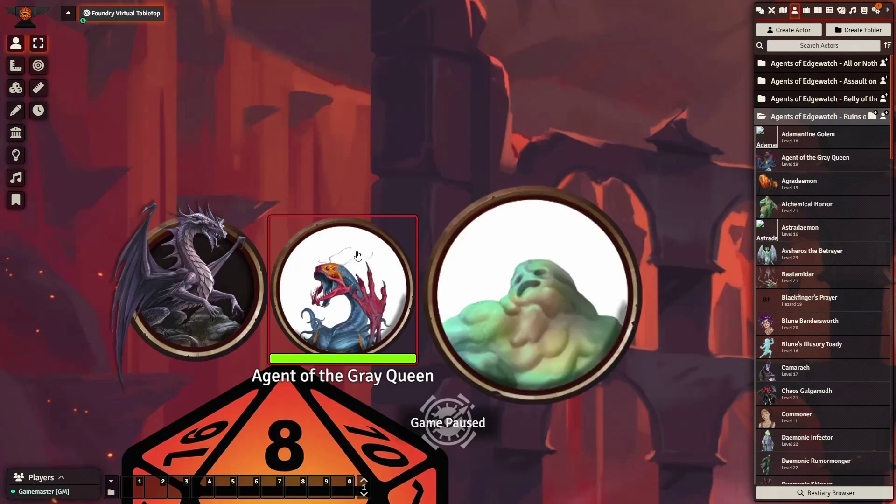
- Shut down the world and return to the Setup screen
scroll(455, 205, down, 3)
key(Escape)
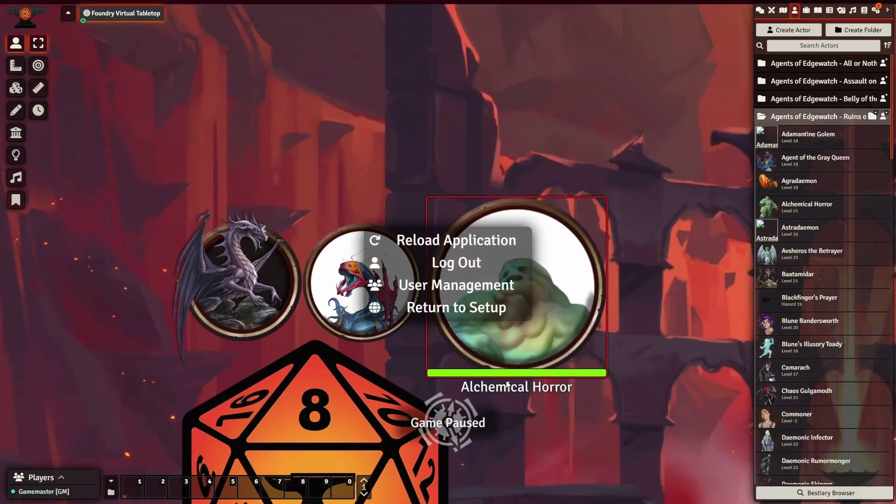
click(456, 307)
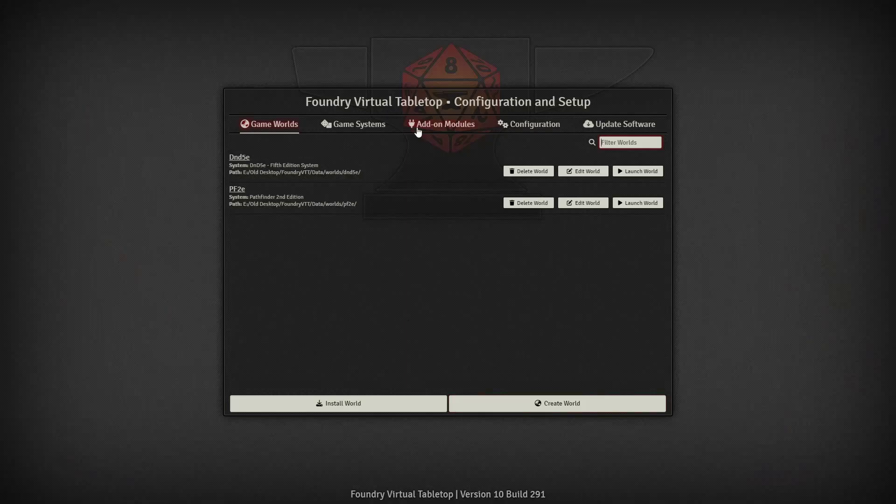
- Confirm Tokenizer is listed under Add-on Modules, then go back to Game Worlds
click(413, 129)
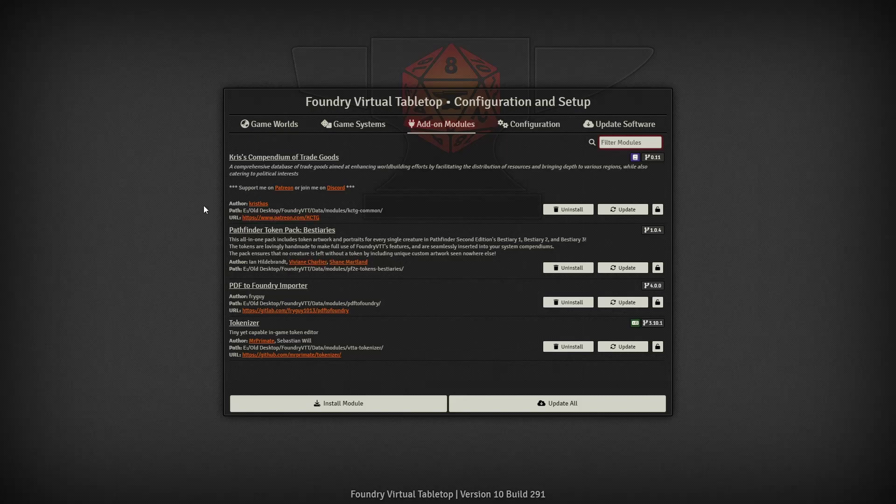
click(271, 132)
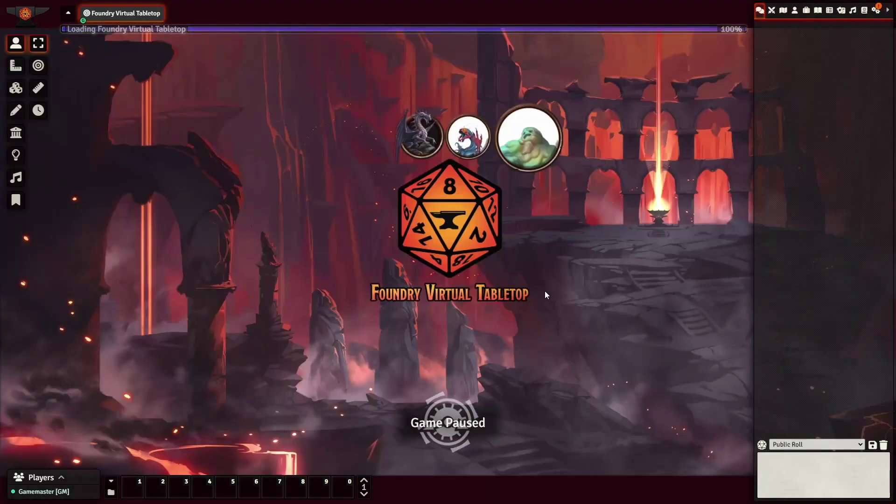
- Open the Agent of the Gray Queen token sheet and move it to the left edge
scroll(570, 257, up, 1)
drag(593, 184, 505, 302)
scroll(505, 302, up, 12)
double_click(338, 257)
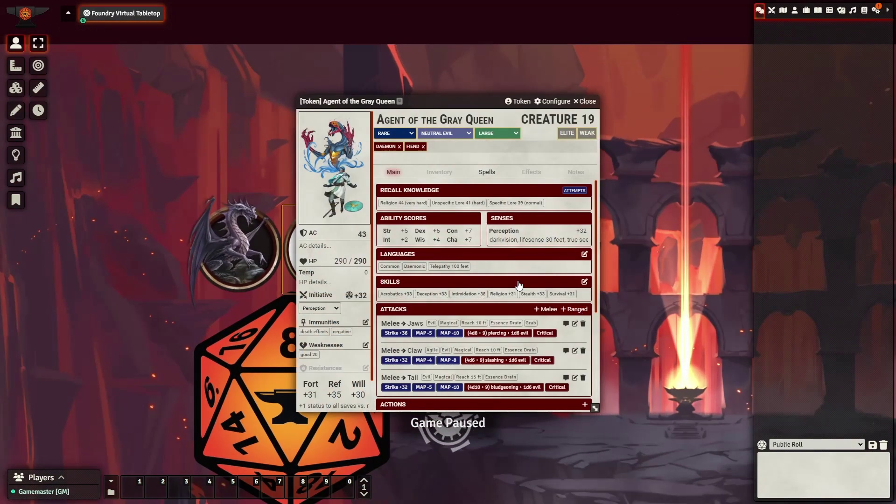
drag(515, 102, 219, 77)
drag(546, 313, 630, 341)
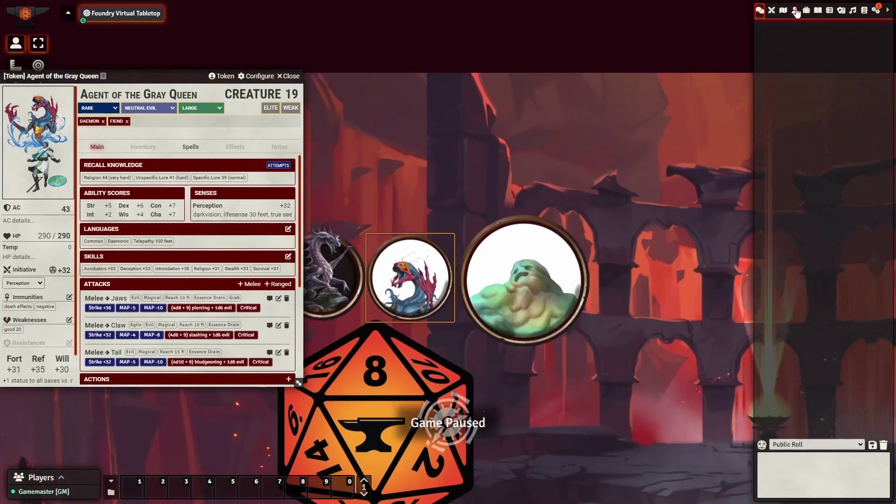
- Search the Actors directory for 'agen' and open the Agent of the Gray Queen actor sheet
click(794, 11)
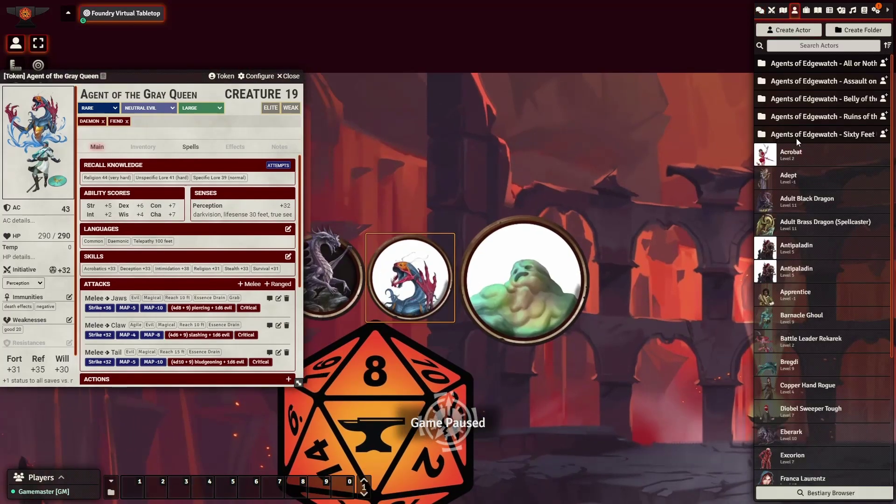
click(816, 45)
text(ag)
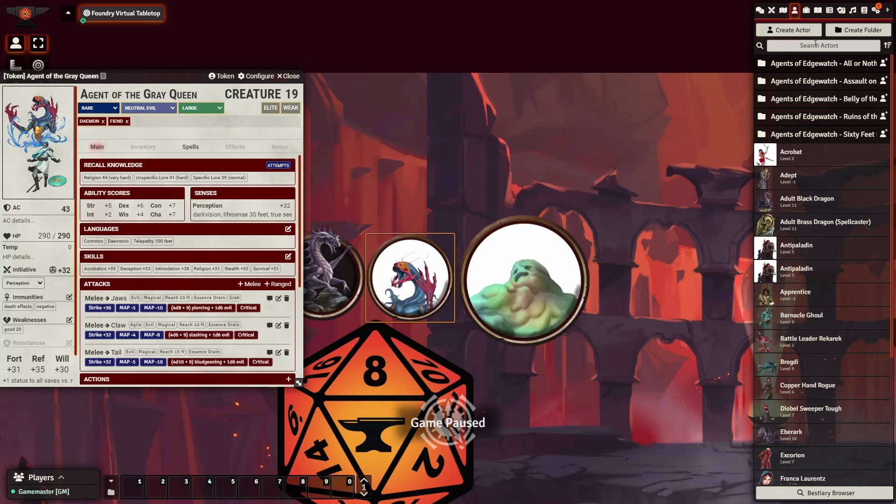
text(ent)
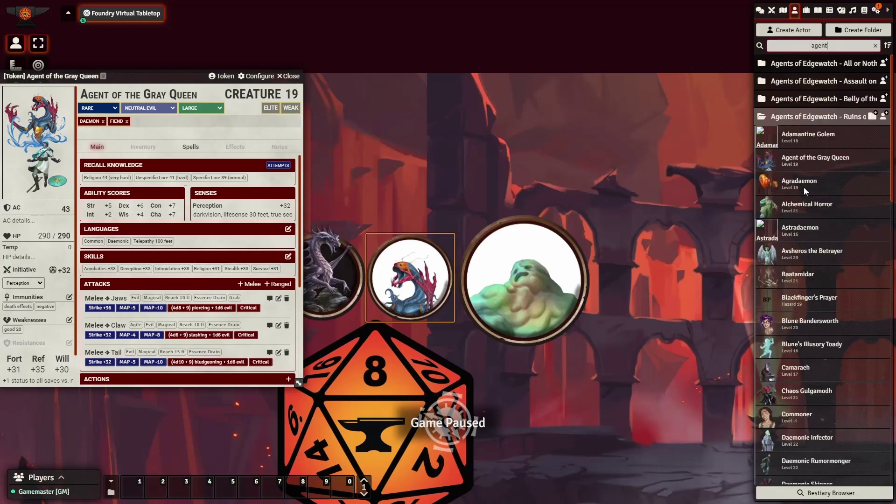
click(806, 163)
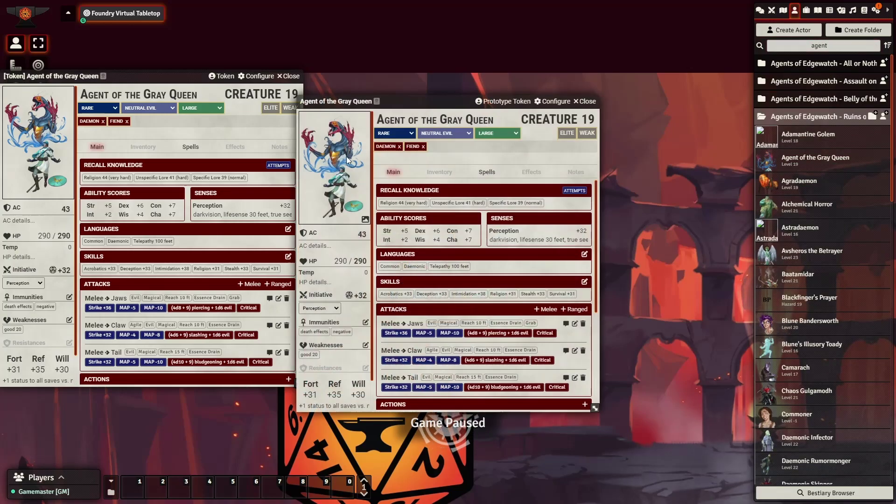
- Open Tokenizer from the actor sheet, delete the ornate frame layer, and move both windows apart
click(289, 76)
click(334, 168)
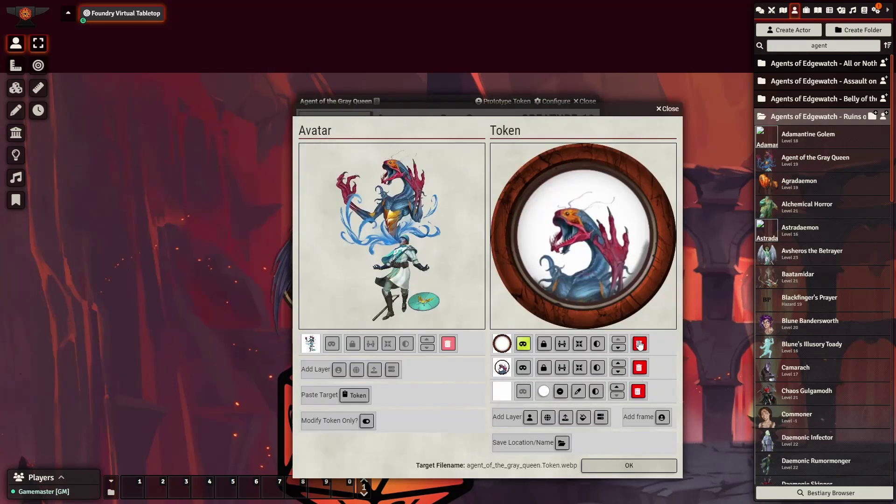
click(639, 344)
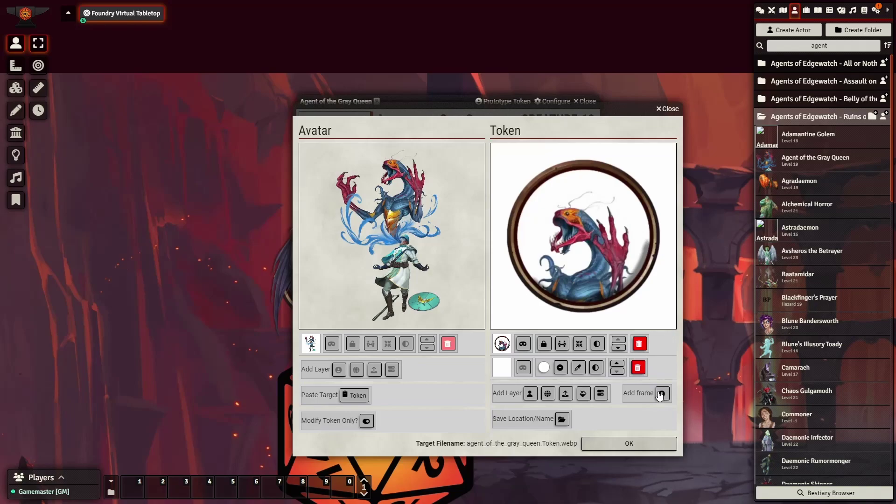
drag(487, 107, 194, 65)
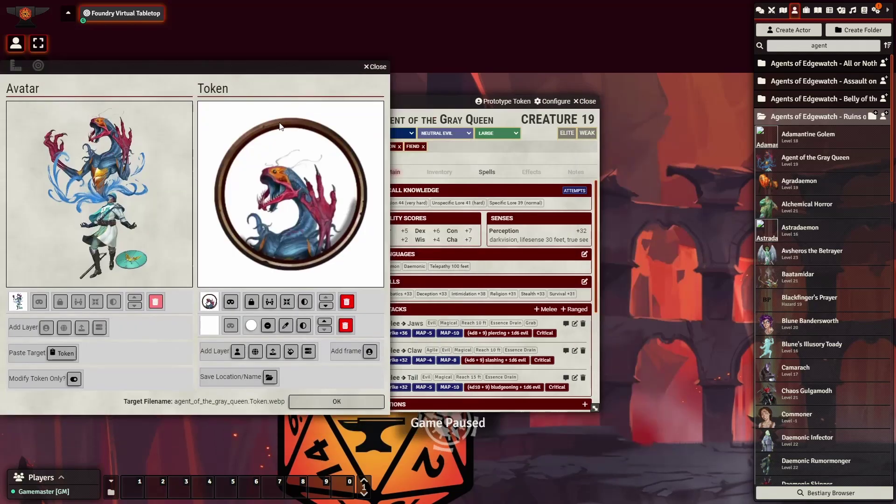
drag(466, 101, 762, 94)
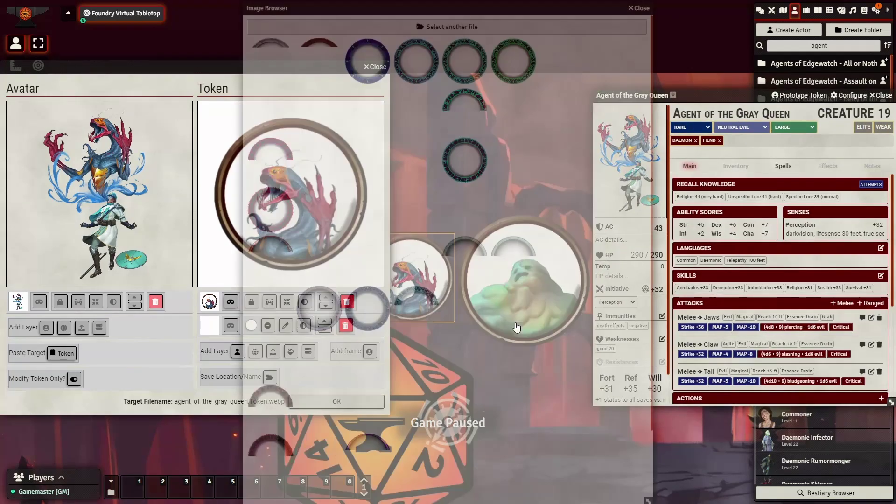
- Scroll through the frame Image Browser, then close it
scroll(496, 290, down, 3)
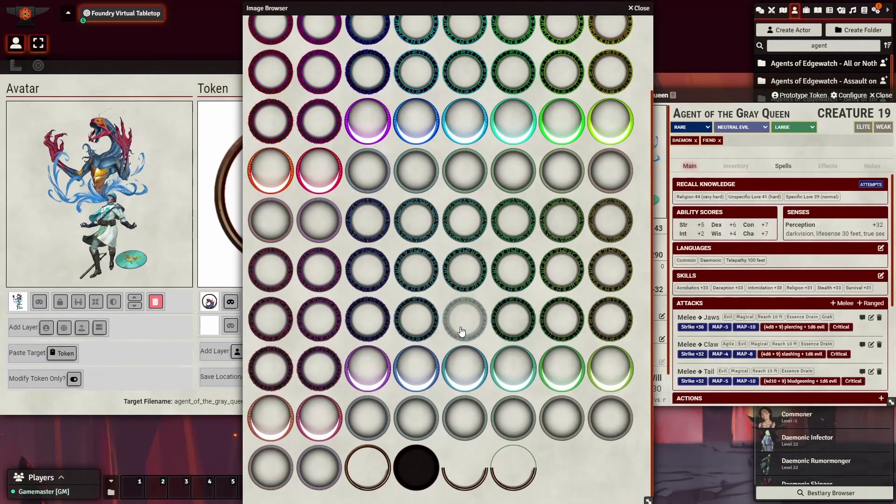
scroll(448, 322, up, 3)
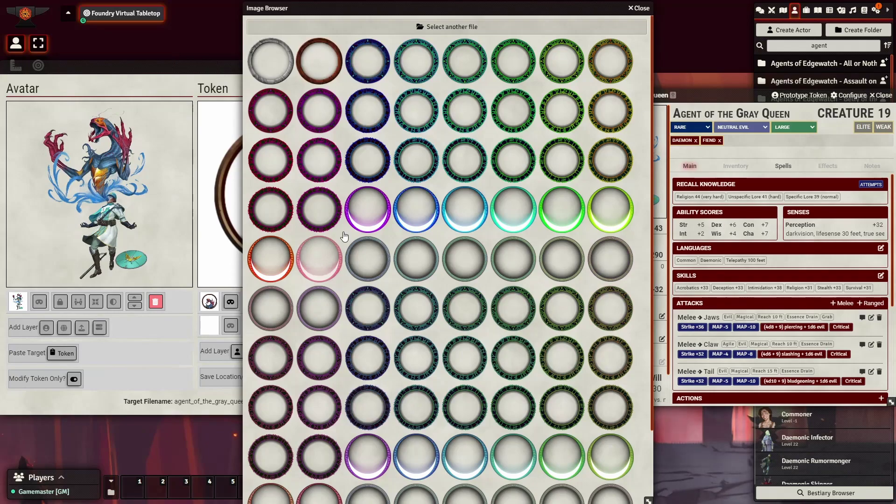
scroll(578, 379, down, 2)
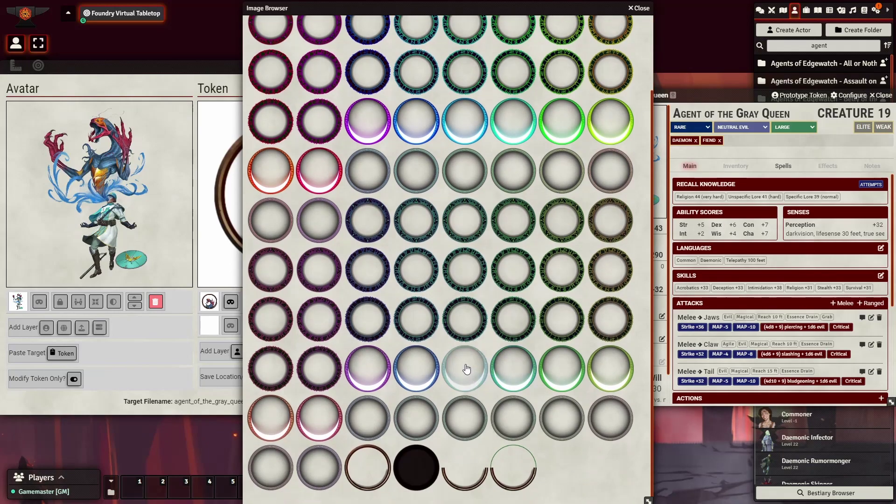
scroll(463, 360, up, 2)
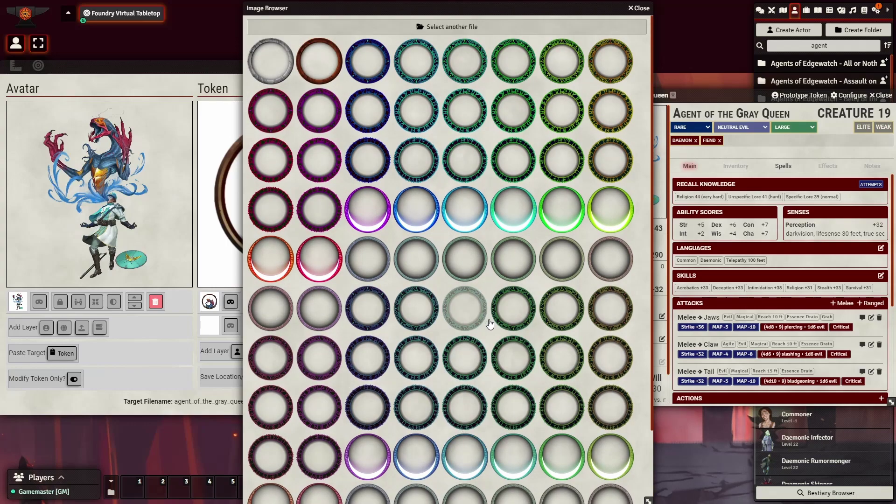
scroll(424, 255, down, 2)
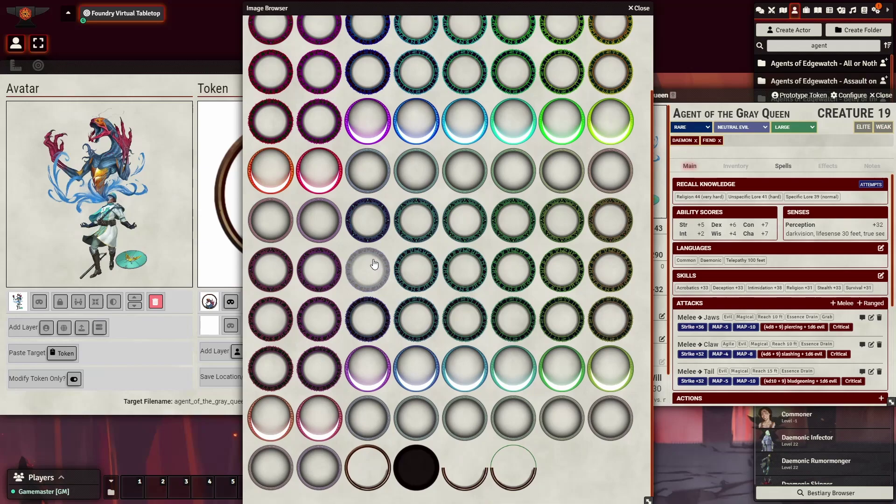
click(638, 10)
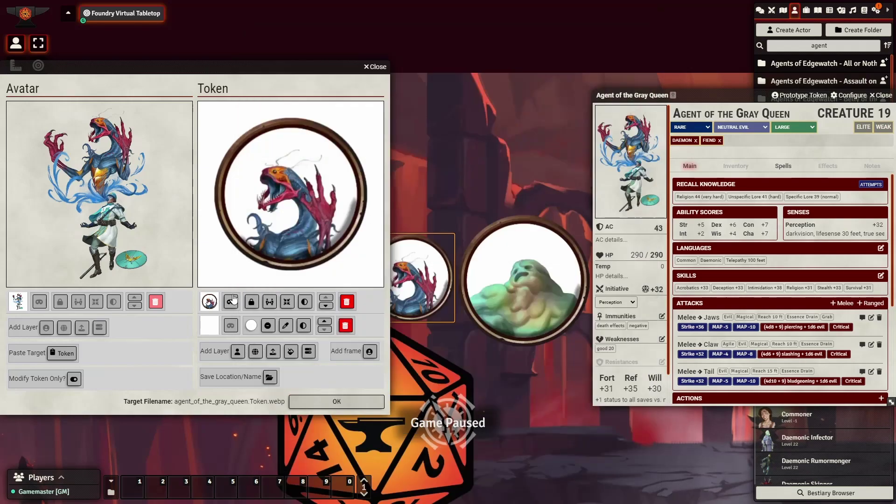
- Delete the token's image layer and add the plain brown ring as the frame
click(347, 303)
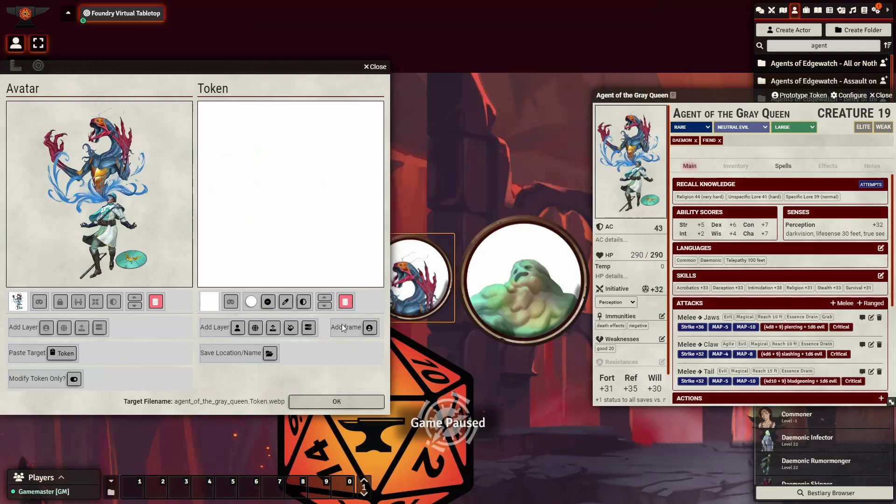
click(369, 328)
scroll(367, 420, down, 3)
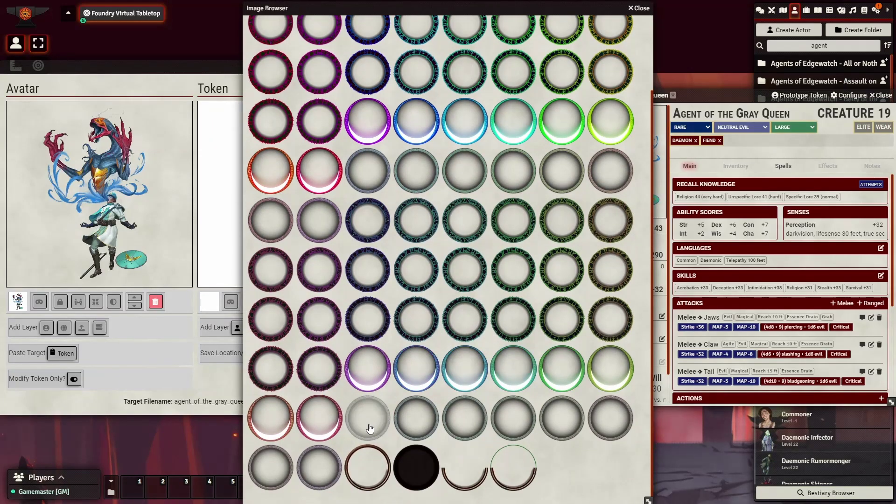
click(368, 469)
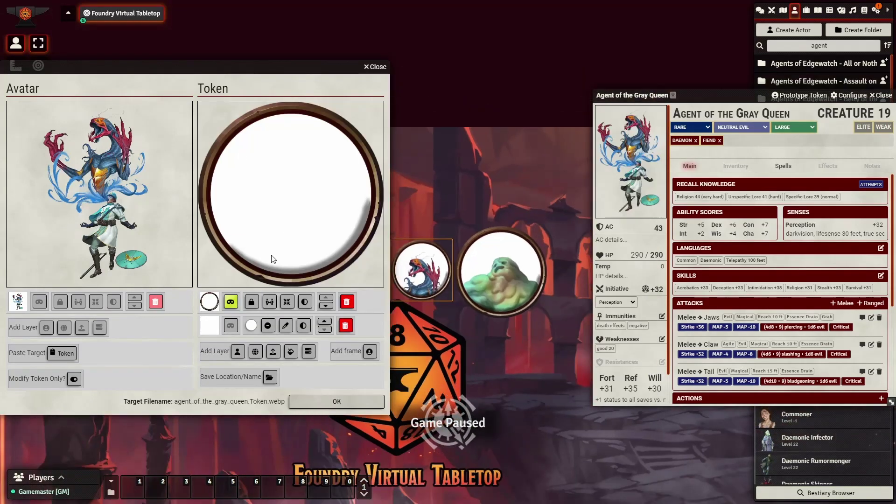
- Add the avatar art as a layer, zoom it out and centre the full figure in the ring
click(238, 352)
scroll(261, 133, up, 5)
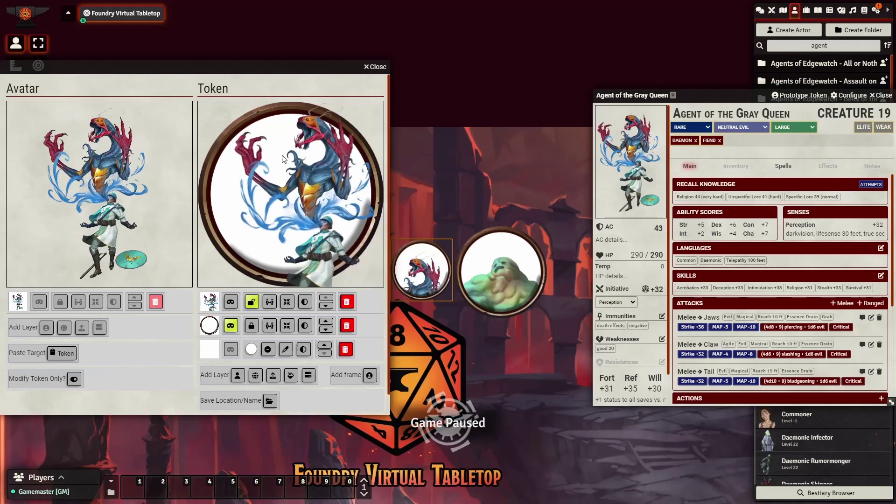
drag(268, 137, 249, 123)
scroll(251, 126, down, 3)
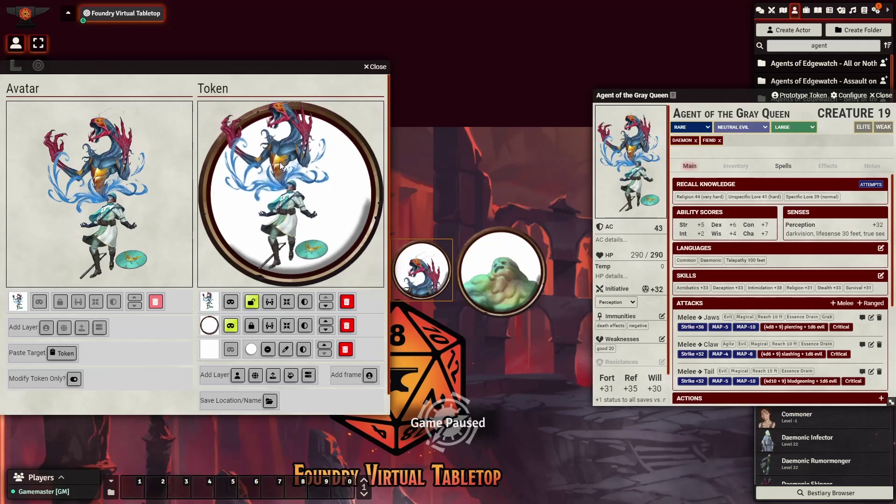
drag(292, 184, 294, 197)
scroll(296, 198, up, 1)
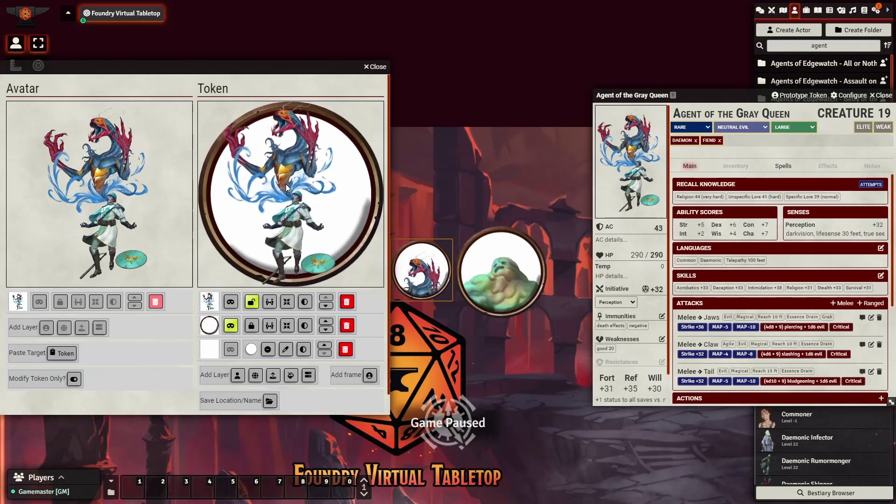
scroll(443, 318, down, 2)
scroll(444, 340, up, 15)
- Pan to the Agent of the Gray Queen token and bring up its token options
drag(426, 357, 524, 276)
right_click(511, 233)
scroll(415, 273, up, 5)
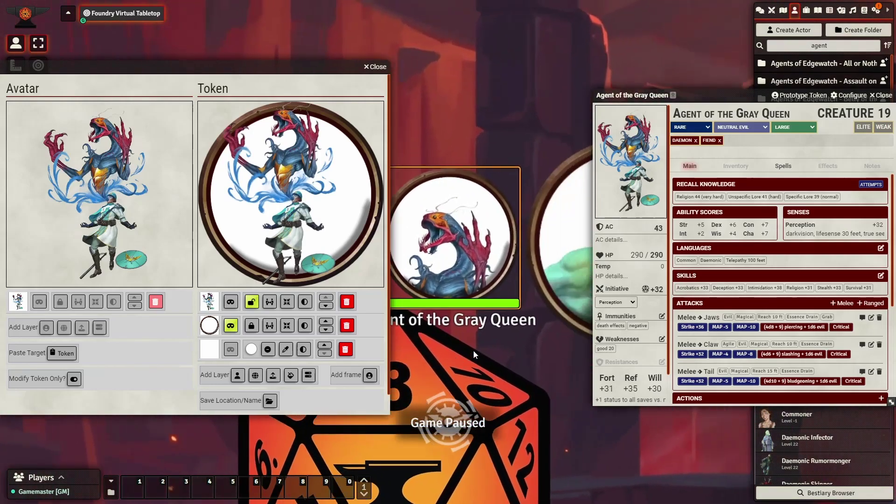
- Pan across the scene to compare tokens, then shift the avatar art slightly up in the ring
scroll(529, 361, up, 3)
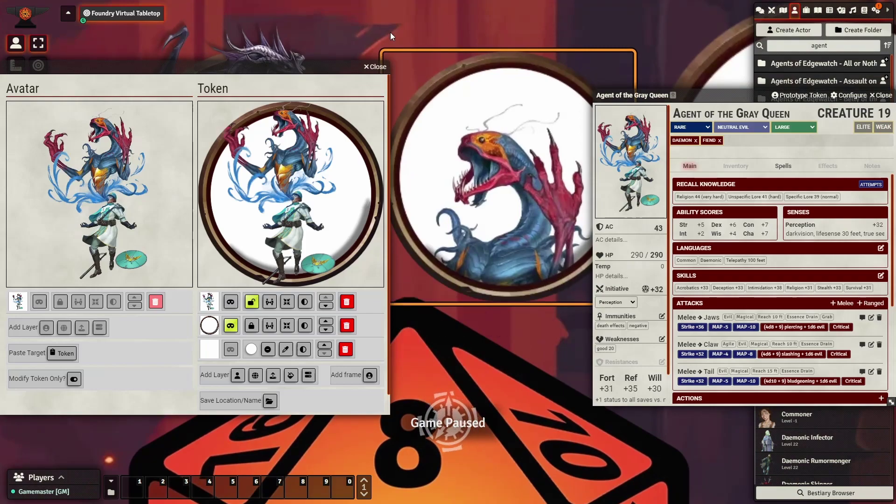
drag(347, 28, 466, 48)
key(Left)
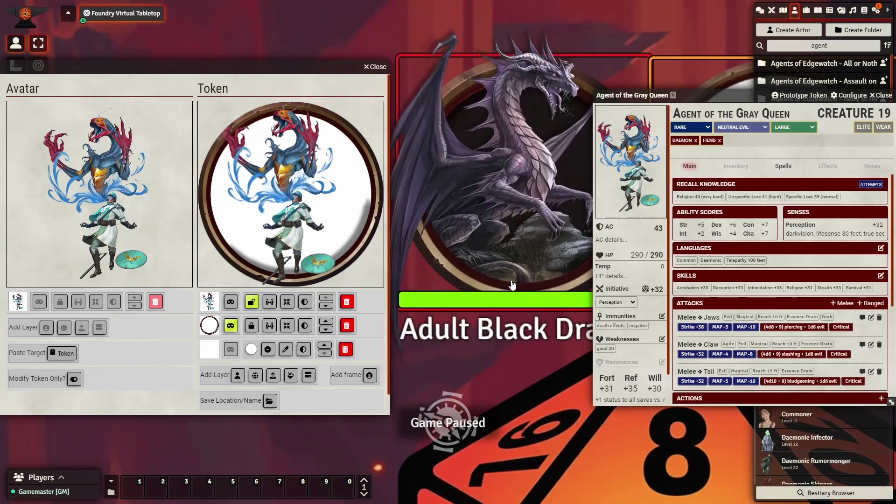
key(Up)
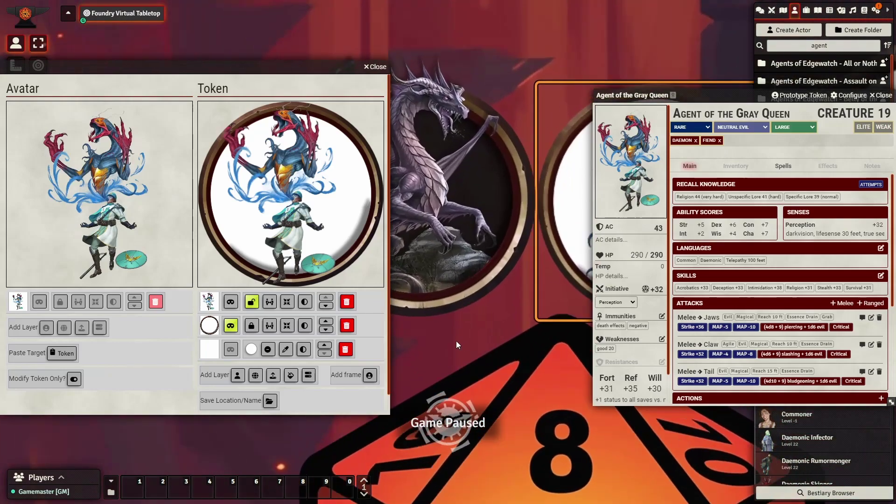
drag(502, 359, 380, 393)
scroll(468, 367, down, 3)
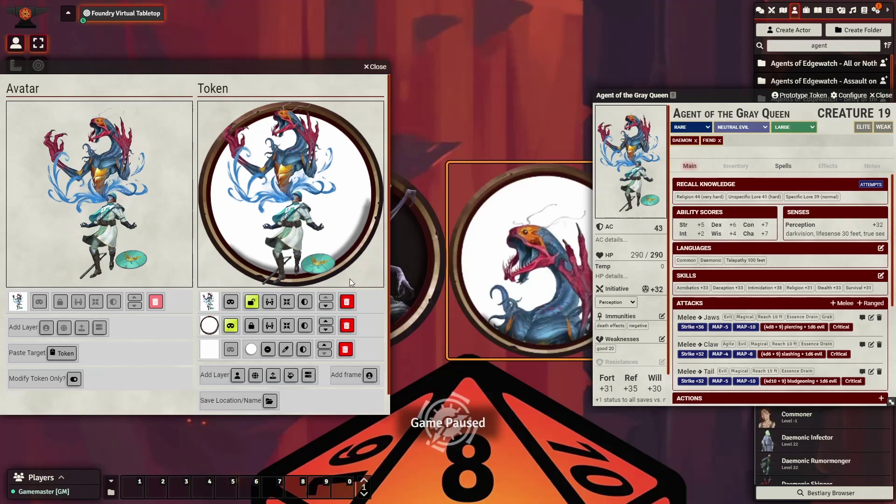
drag(289, 234, 295, 225)
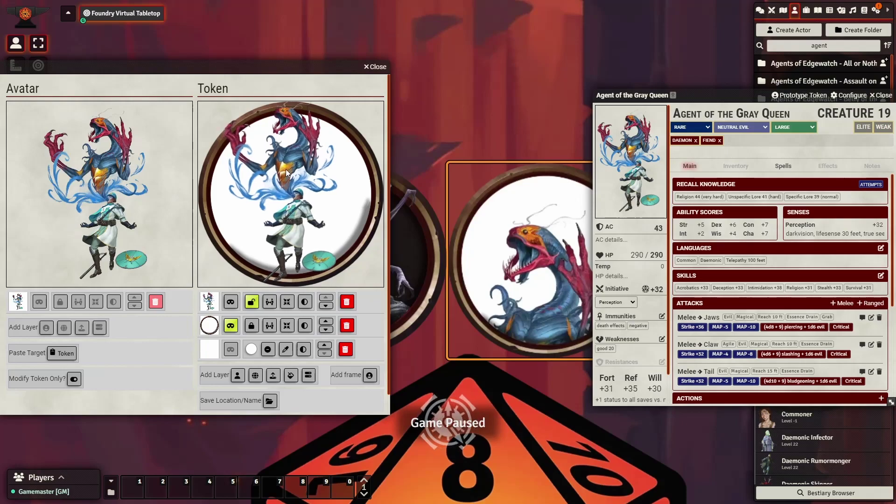
scroll(496, 72, down, 2)
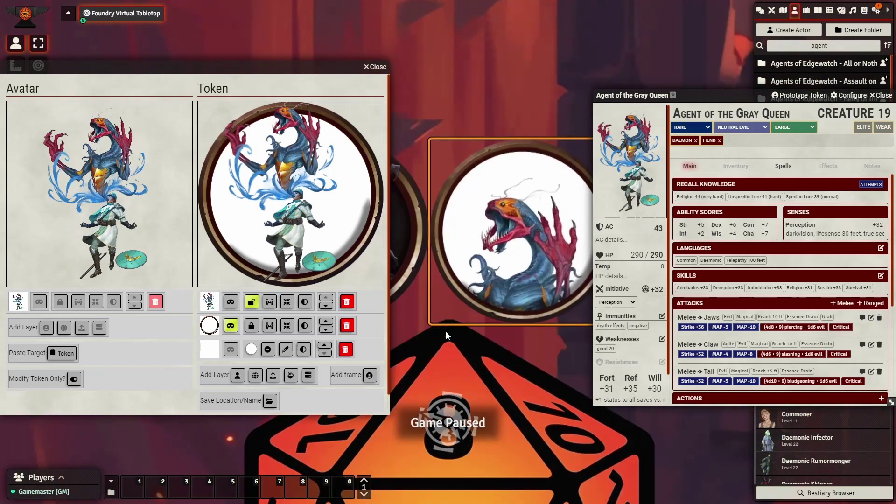